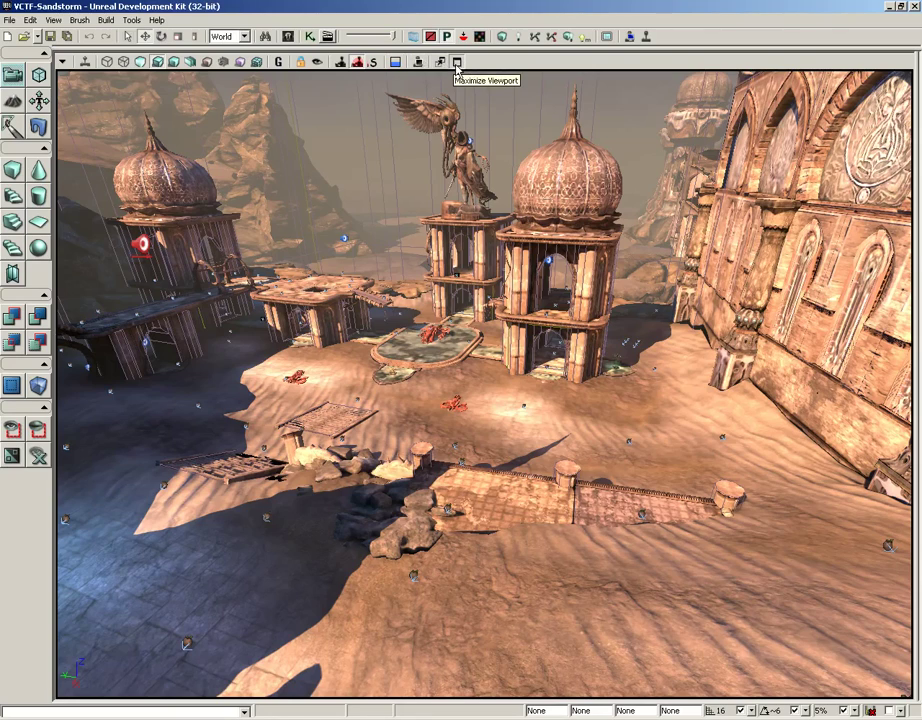
# - Restore the maximized perspective viewport to the four-viewport layout
pyautogui.click(456, 63)
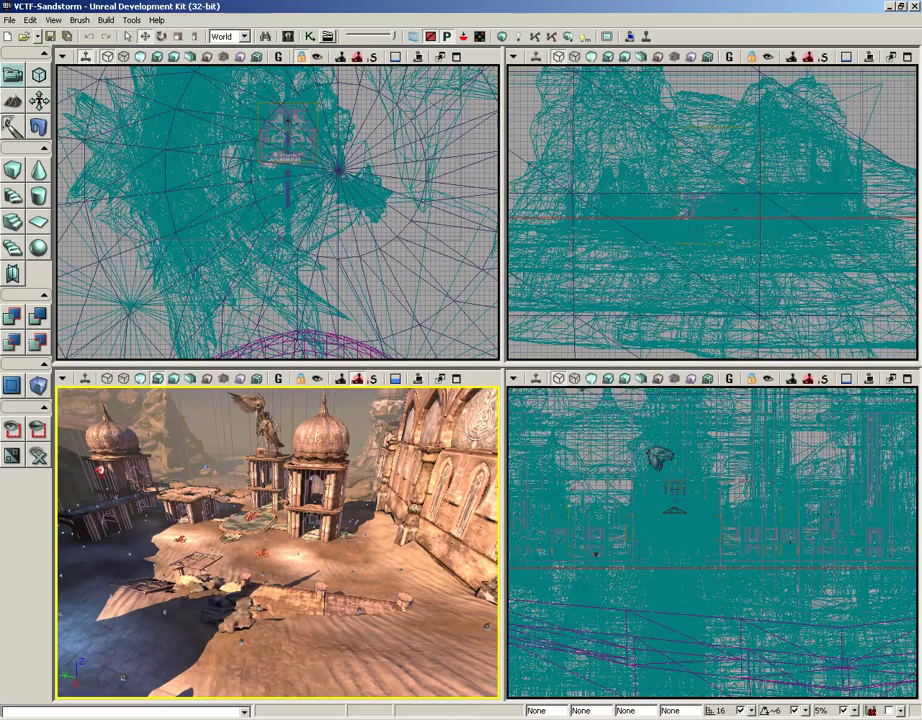
pyautogui.moveTo(330, 483); pyautogui.dragTo(255, 430)
pyautogui.moveTo(277, 543); pyautogui.dragTo(208, 520, button='right')
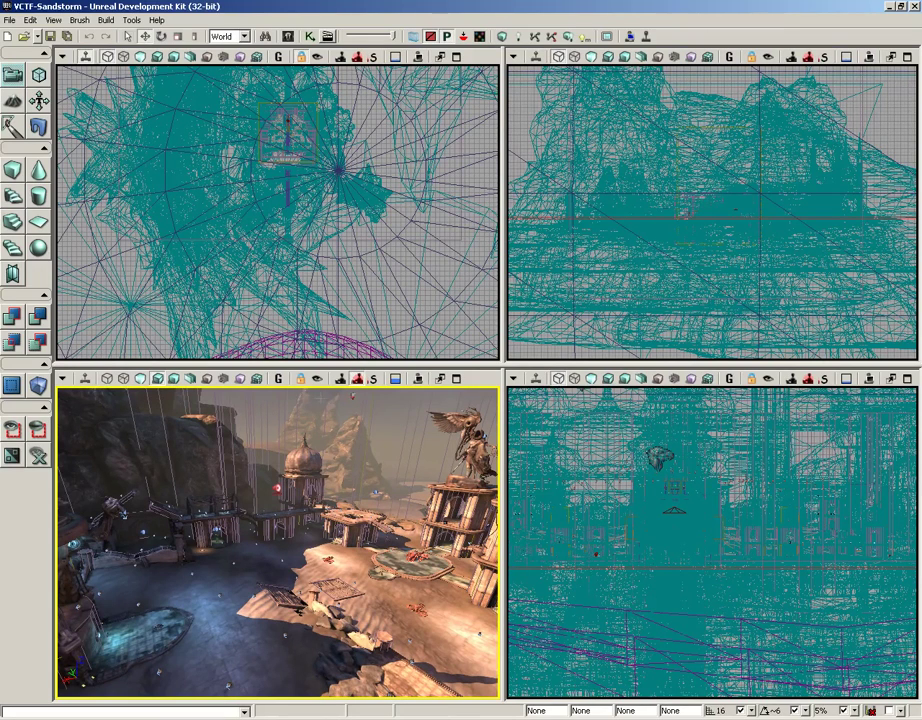
# - Turn on Game View in the perspective viewport for a more accurate preview of the in-game graphics
pyautogui.click(358, 380)
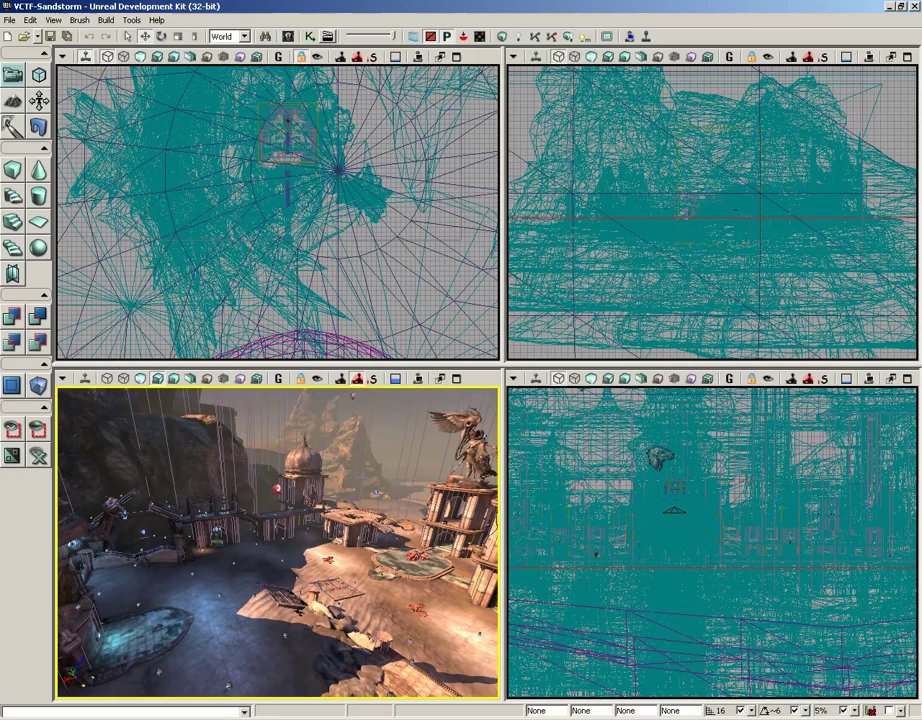
pyautogui.moveTo(346, 632); pyautogui.dragTo(346, 692, button='middle')
pyautogui.moveTo(346, 632); pyautogui.dragTo(346, 590, button='right')
pyautogui.moveTo(240, 450); pyautogui.dragTo(241, 430, button='right')
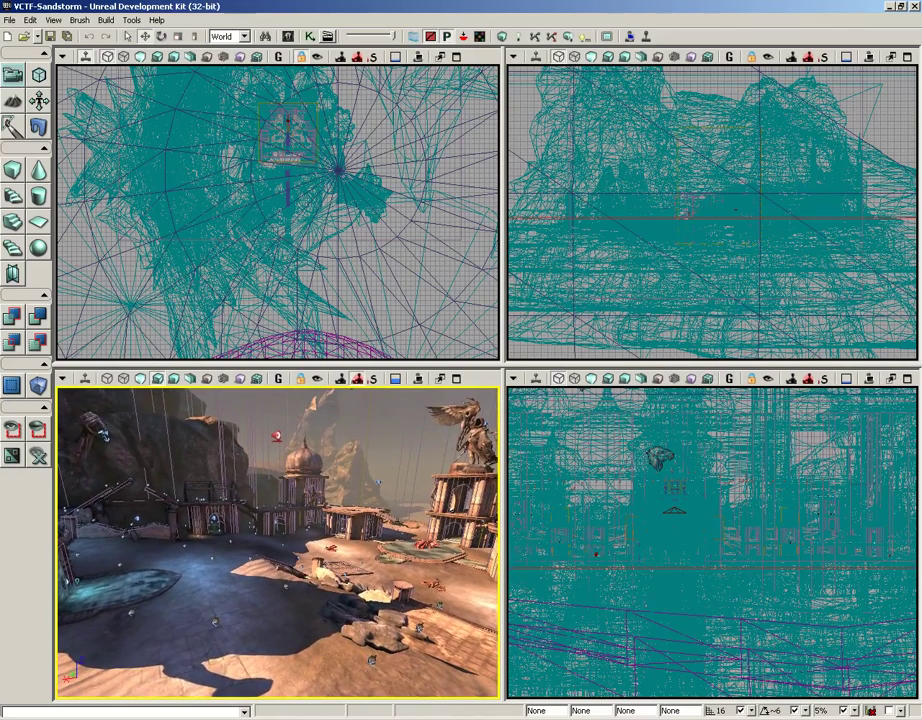
pyautogui.click(280, 379)
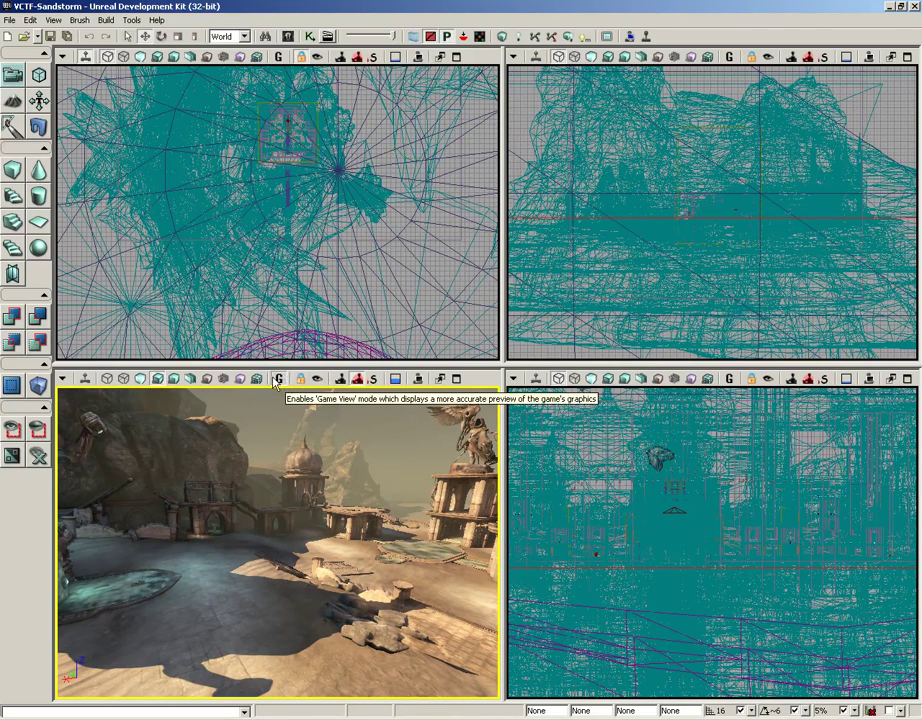
# - Compare the perspective scene with the post process volume preview switched off and on, finishing with it on
pyautogui.click(362, 381)
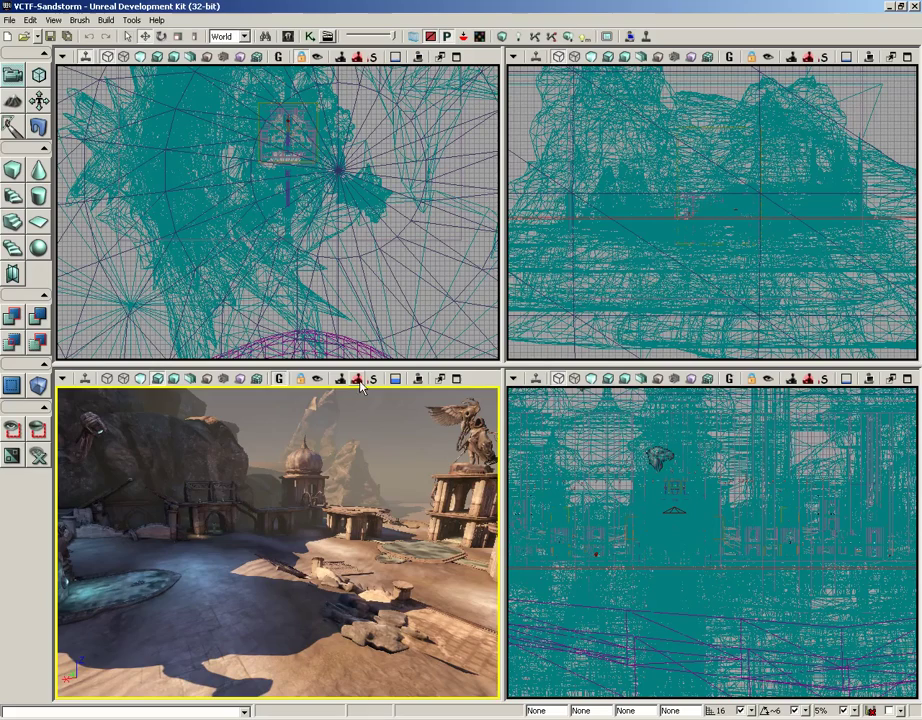
pyautogui.click(359, 381)
pyautogui.moveTo(357, 414); pyautogui.dragTo(425, 500, button='right')
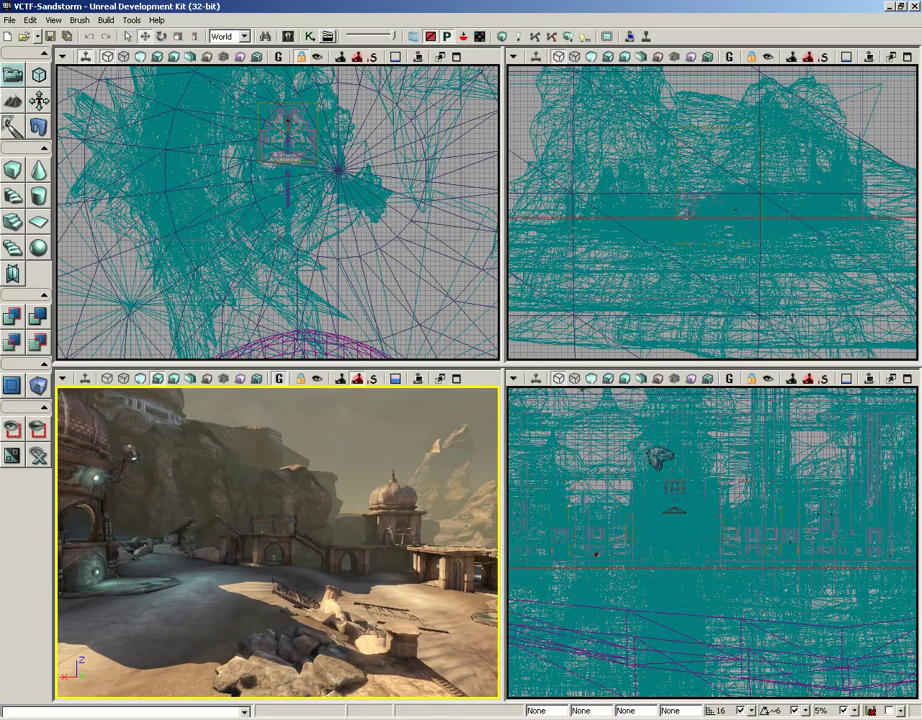
pyautogui.click(359, 379)
pyautogui.moveTo(356, 398); pyautogui.dragTo(294, 386)
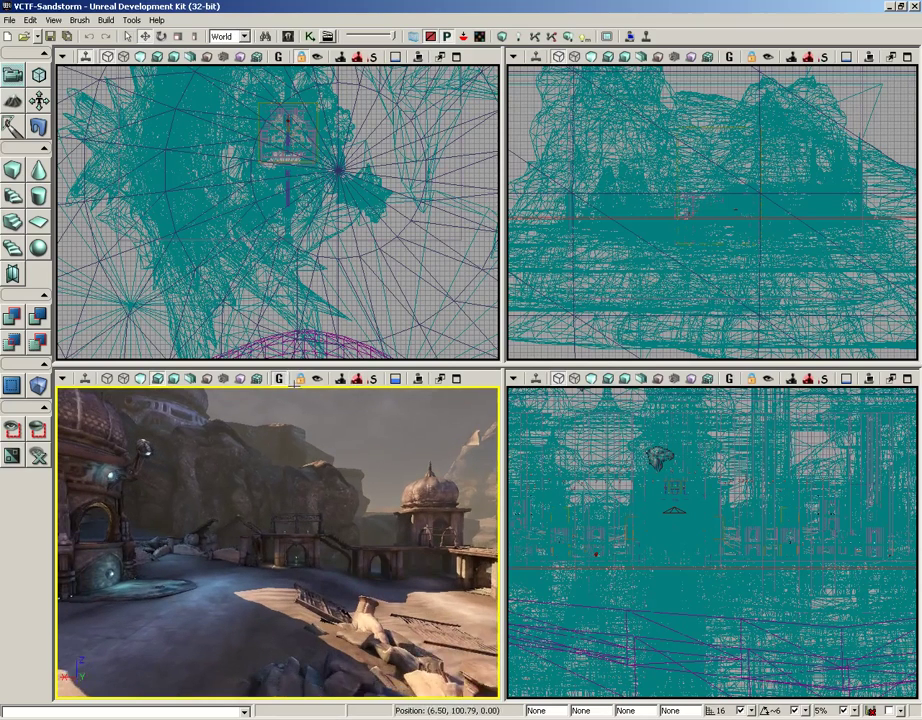
pyautogui.click(358, 381)
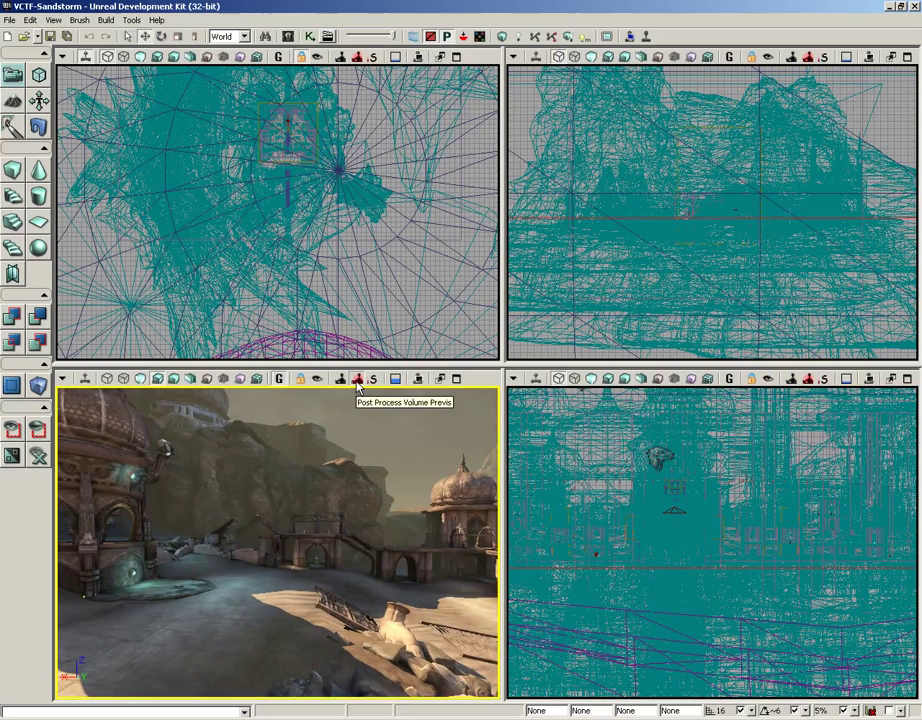
pyautogui.click(357, 381)
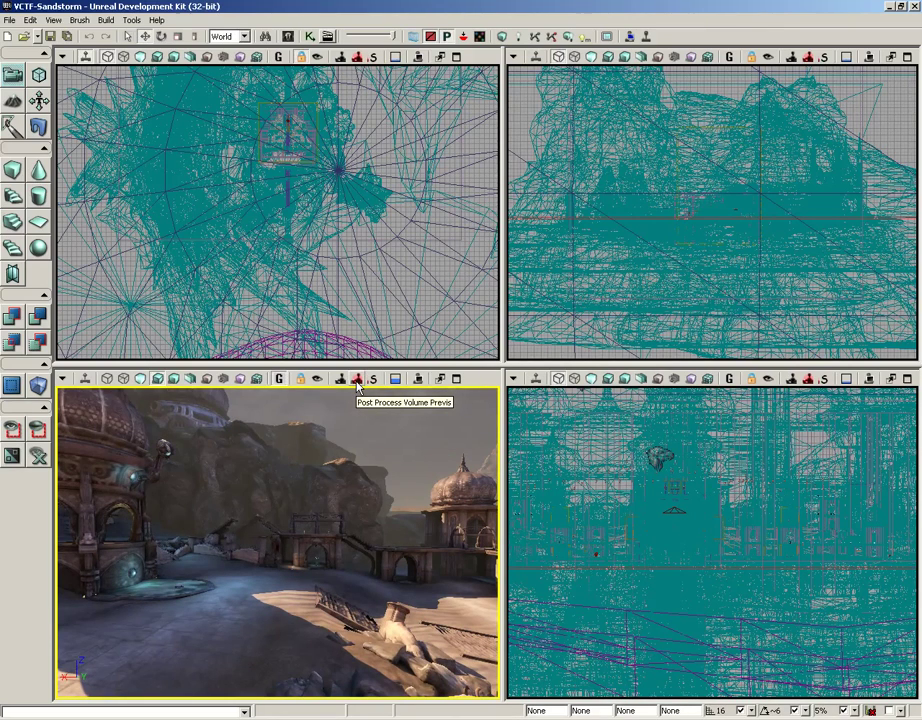
pyautogui.click(357, 381)
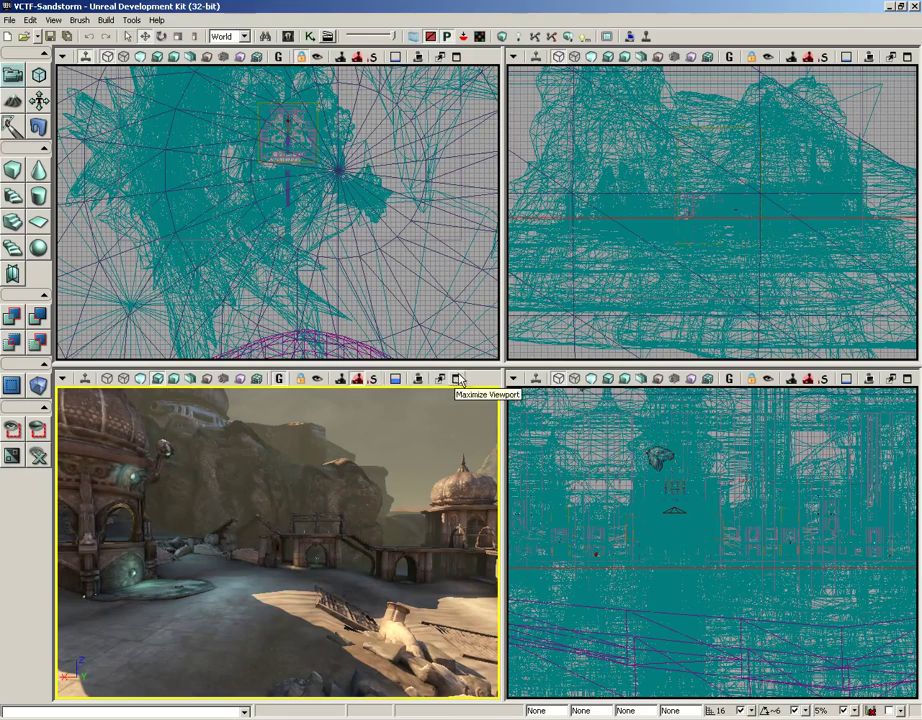
# - Preview the perspective scene in Squint Mode with Game View on, and finish with Squint Mode off
pyautogui.click(374, 381)
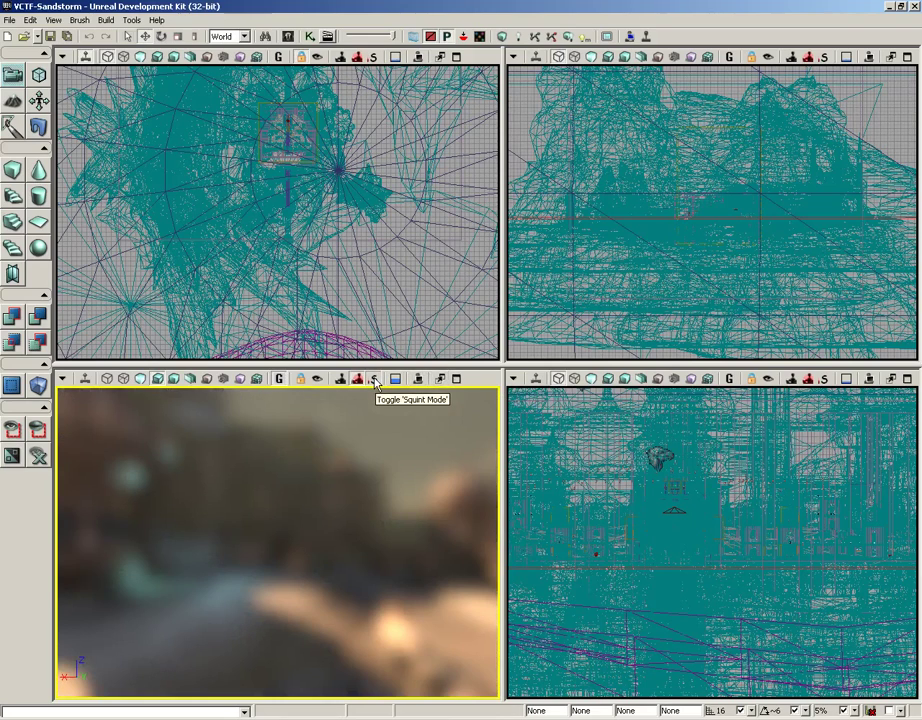
pyautogui.moveTo(331, 513)
pyautogui.mouseDown(button='right')
pyautogui.moveTo(272, 506)
pyautogui.moveTo(333, 513)
pyautogui.mouseUp(button='right')
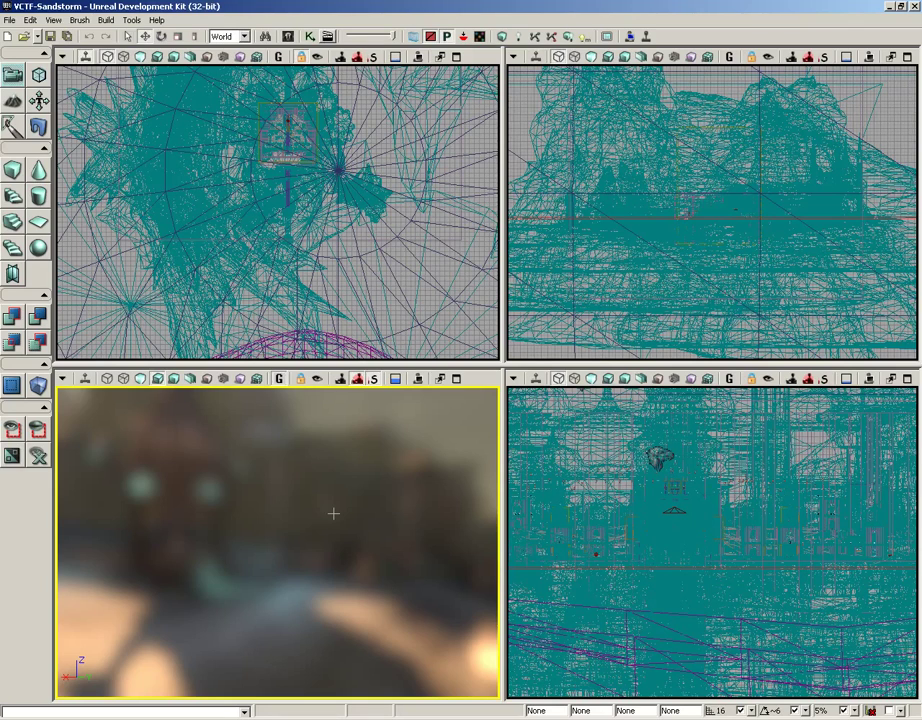
pyautogui.click(357, 379)
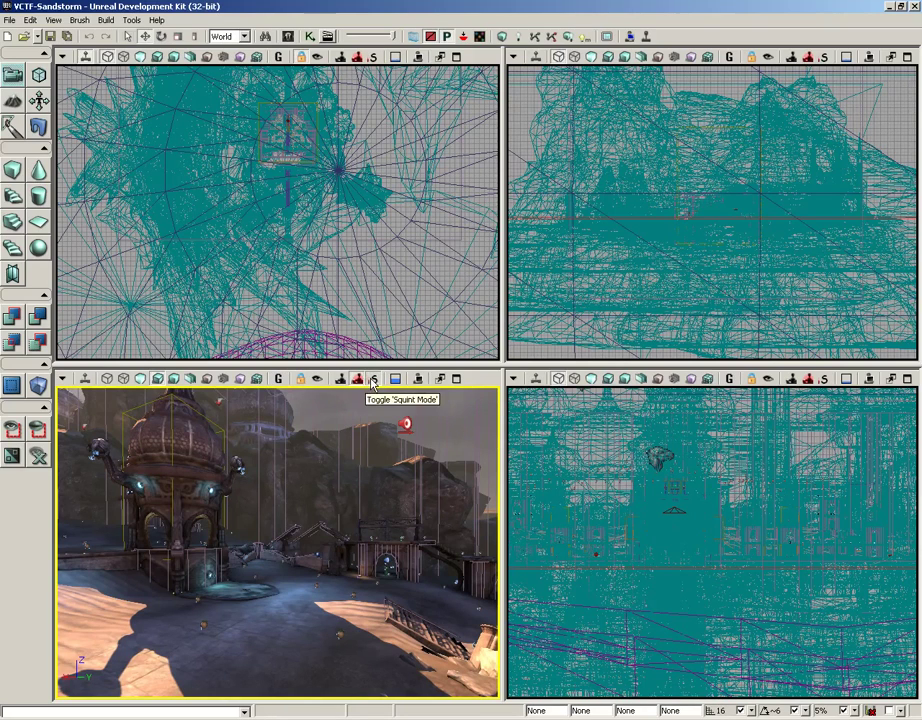
pyautogui.click(280, 381)
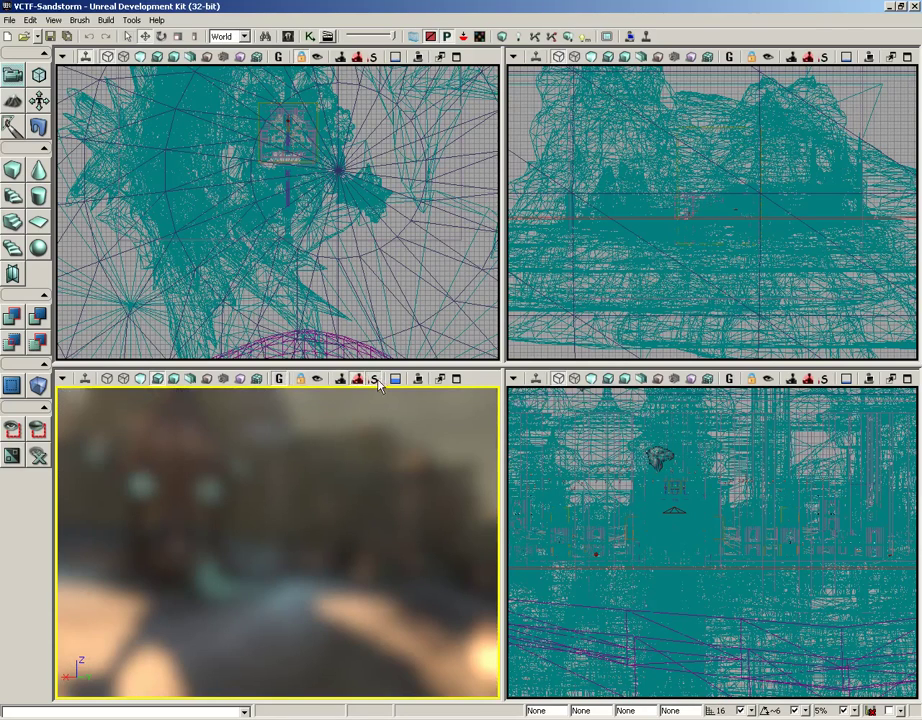
pyautogui.click(283, 380)
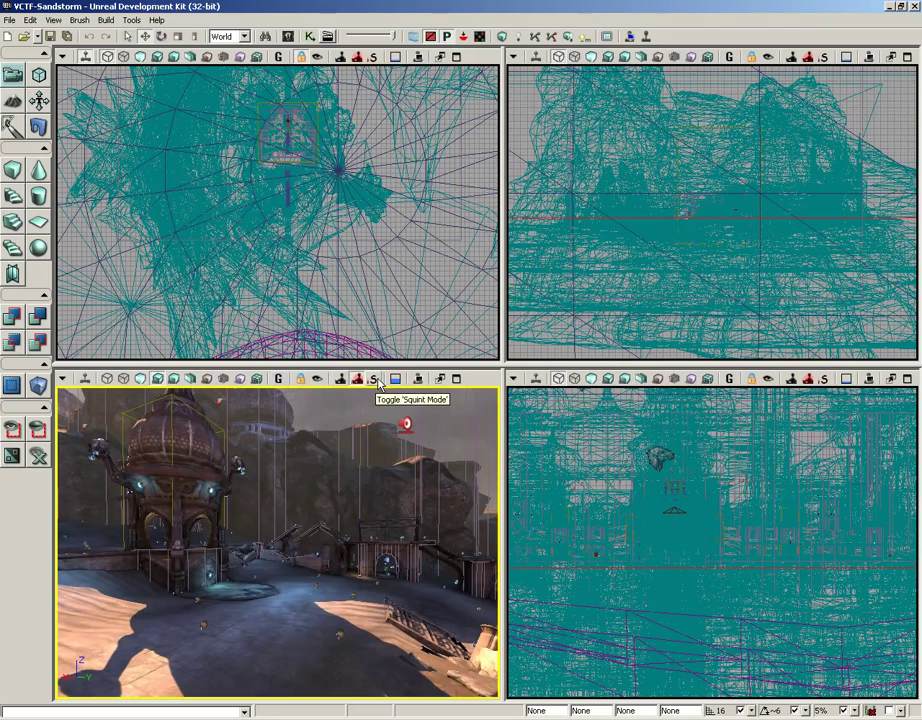
pyautogui.click(280, 380)
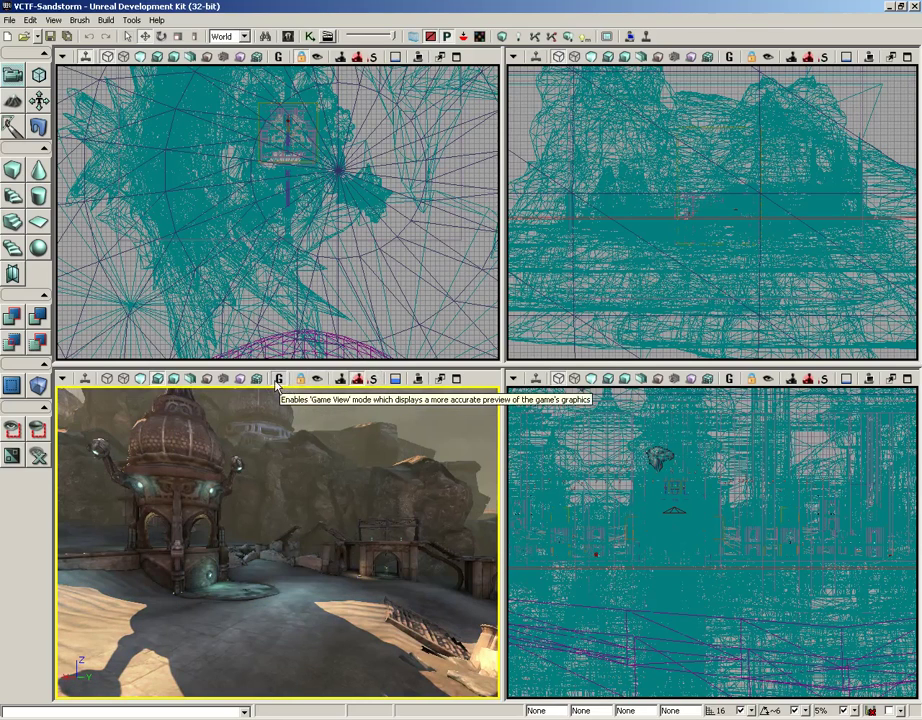
pyautogui.click(375, 381)
pyautogui.click(375, 381)
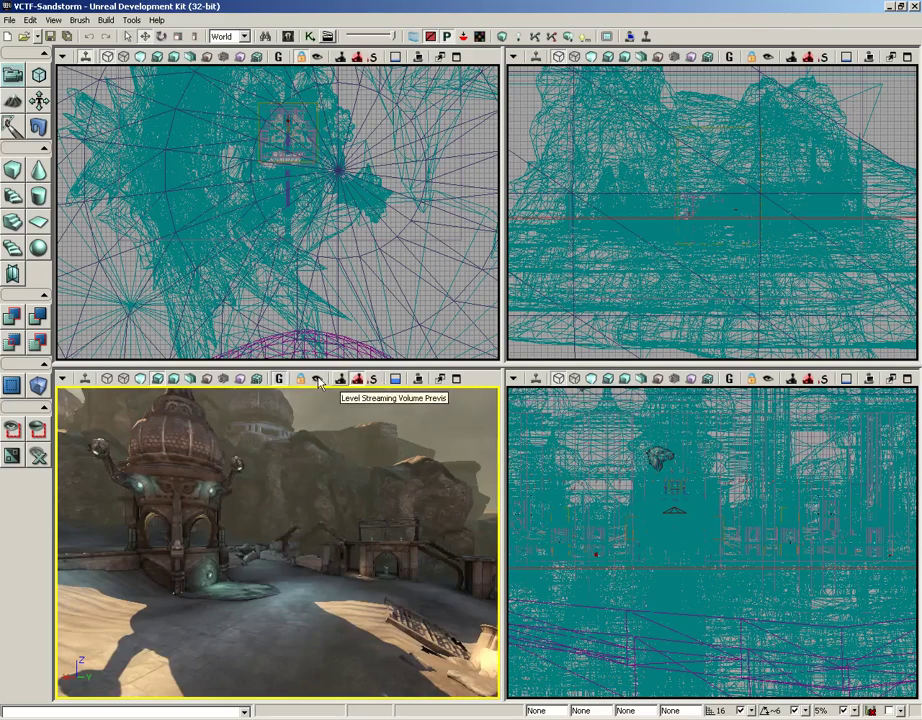
# - Compare the perspective scene with Game View off and back on near the domed tower
pyautogui.click(280, 380)
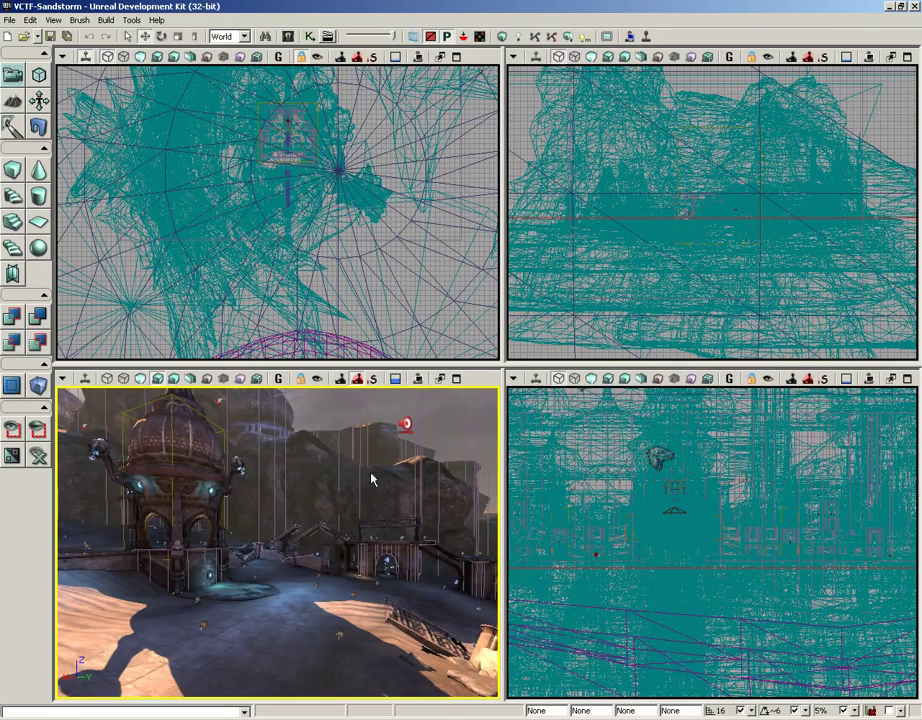
pyautogui.moveTo(354, 491); pyautogui.dragTo(353, 385)
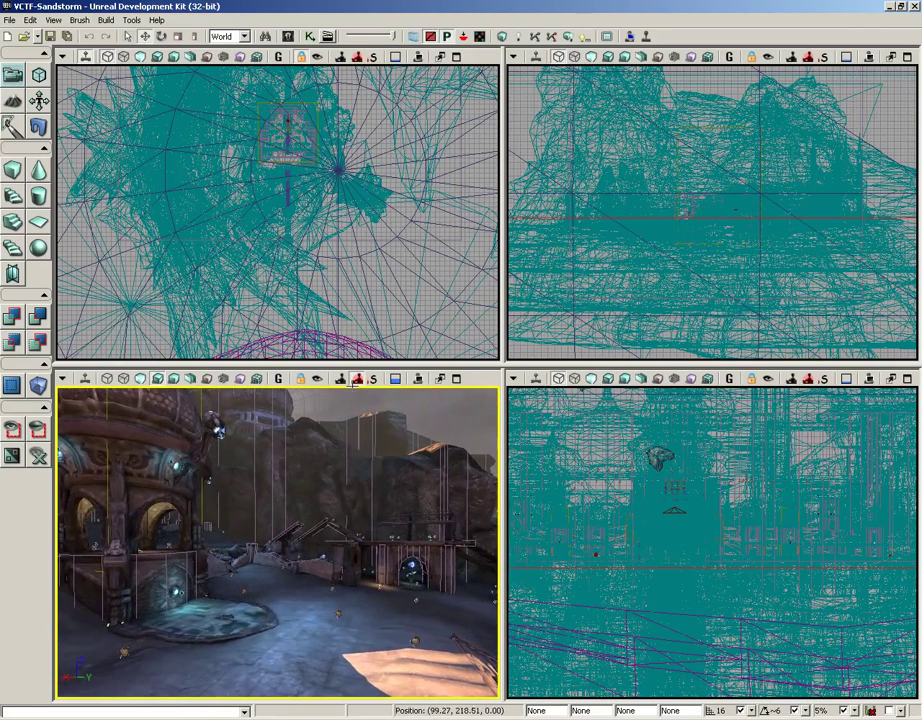
pyautogui.click(279, 379)
# - Try flying through the level at the fastest and slowest camera speeds, then set the perspective viewport to Normal Camera Speed
pyautogui.moveTo(317, 476); pyautogui.dragTo(430, 482)
pyautogui.moveTo(280, 515); pyautogui.dragTo(325, 539, button='right')
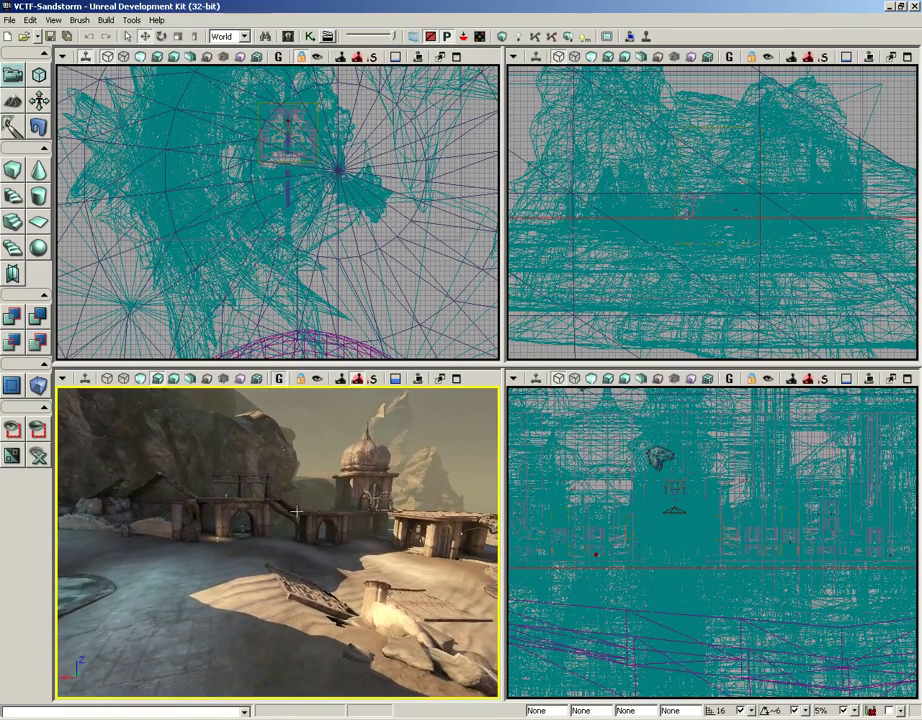
pyautogui.moveTo(325, 539); pyautogui.dragTo(281, 390)
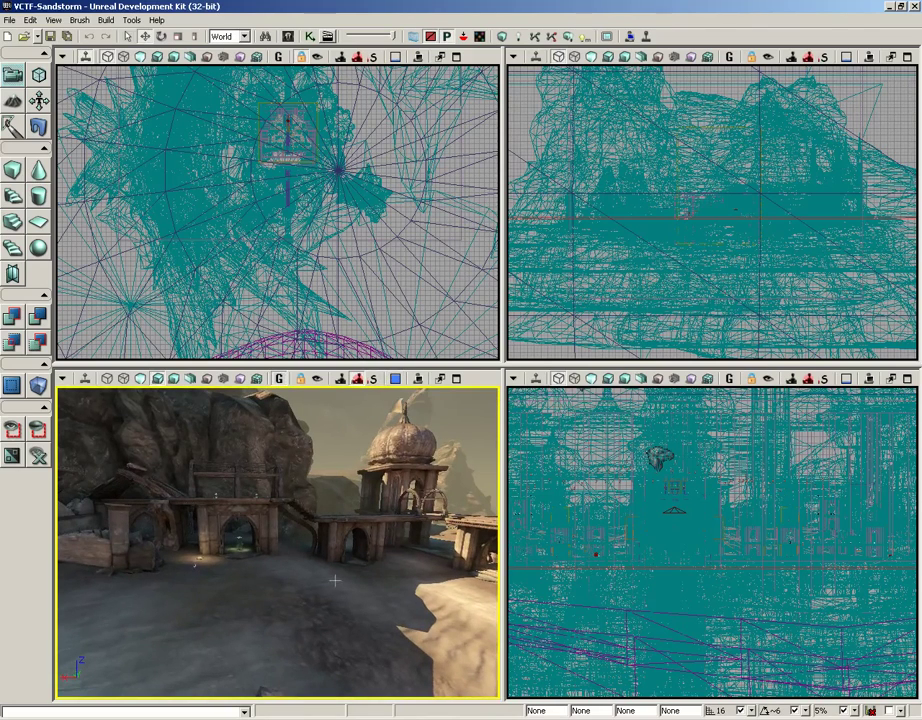
pyautogui.moveTo(335, 581); pyautogui.dragTo(499, 386)
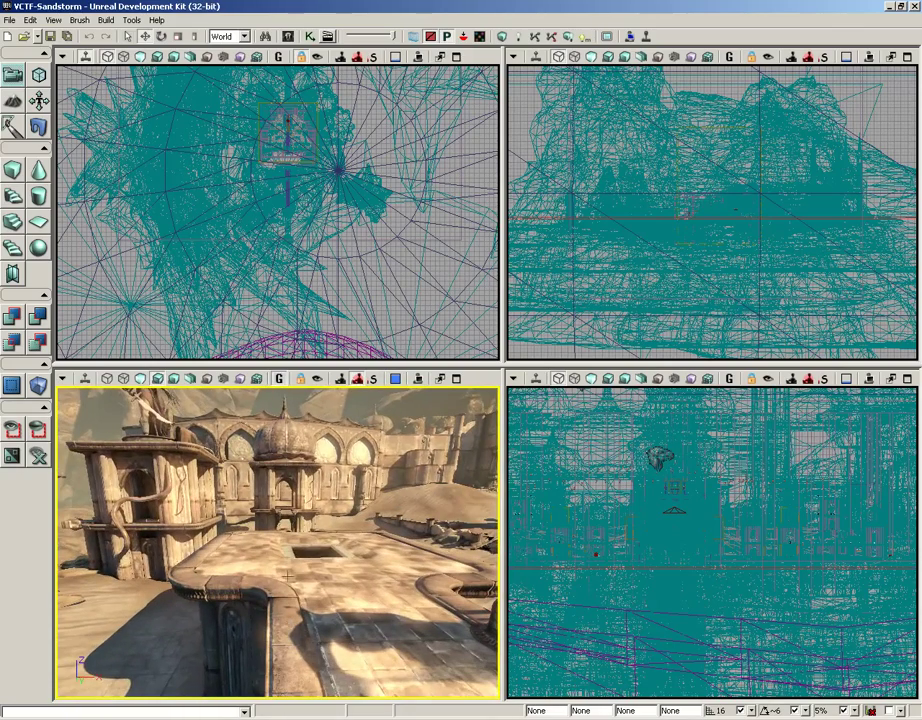
pyautogui.click(395, 378)
pyautogui.moveTo(300, 643); pyautogui.dragTo(290, 383)
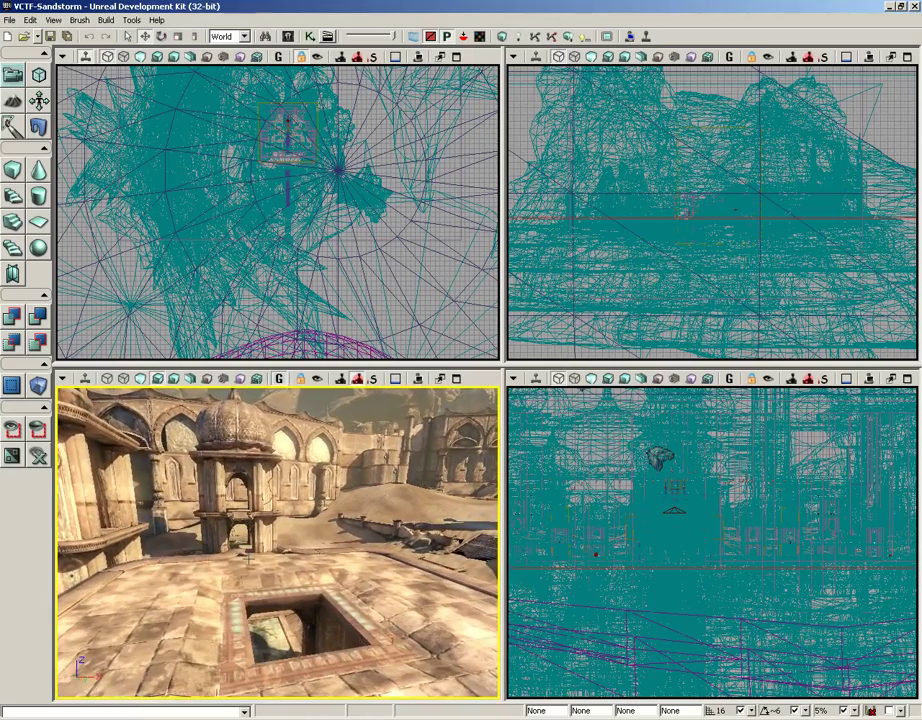
pyautogui.rightClick(396, 383)
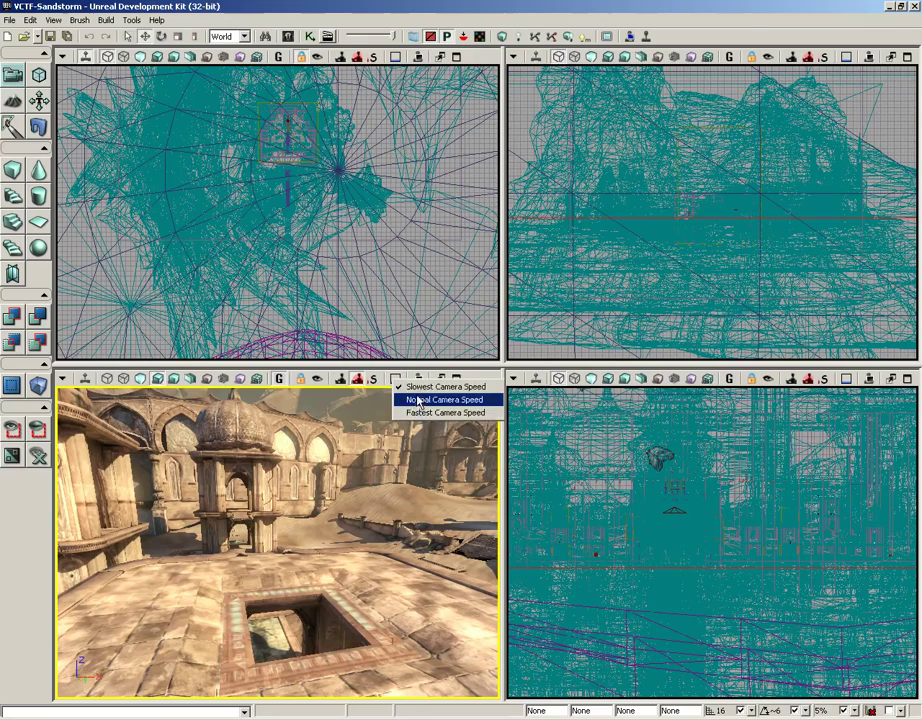
pyautogui.click(417, 400)
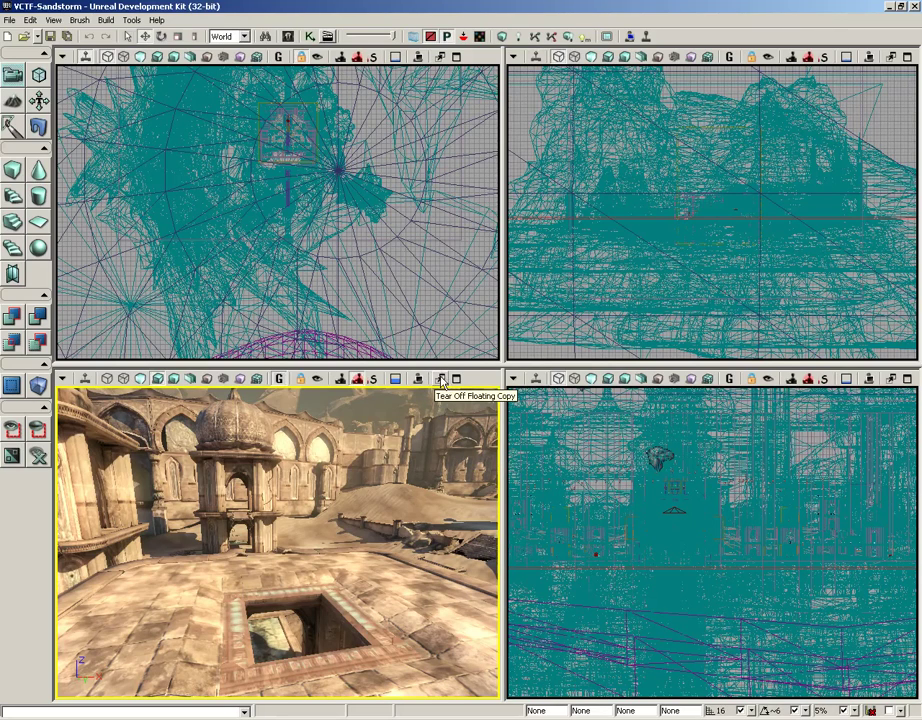
# - Tear off a floating copy of the perspective viewport, look around the level in it, and close the copy
pyautogui.click(441, 380)
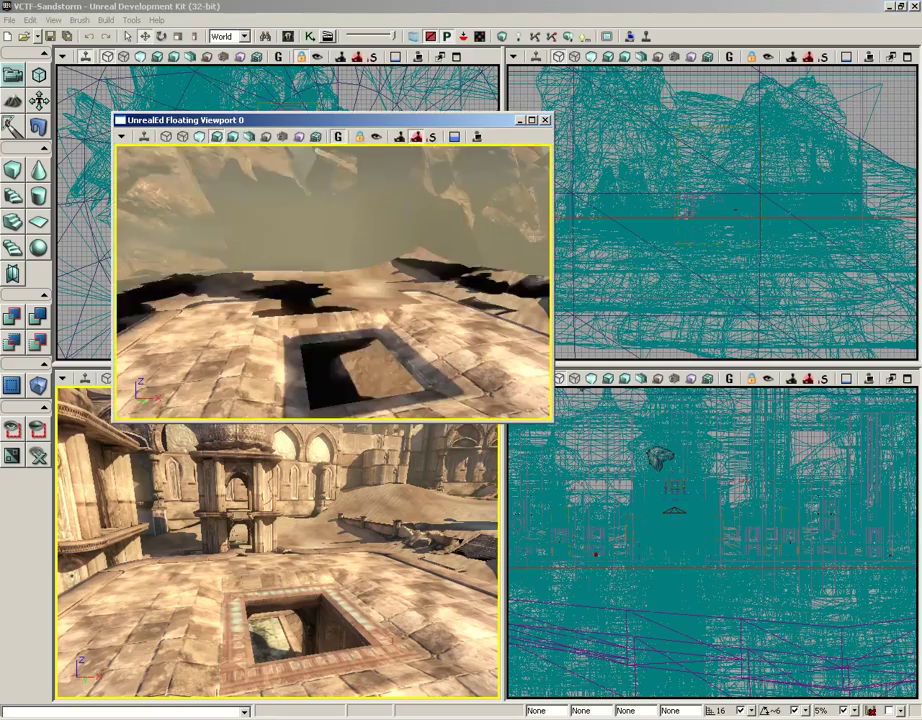
pyautogui.moveTo(351, 114); pyautogui.dragTo(493, 100)
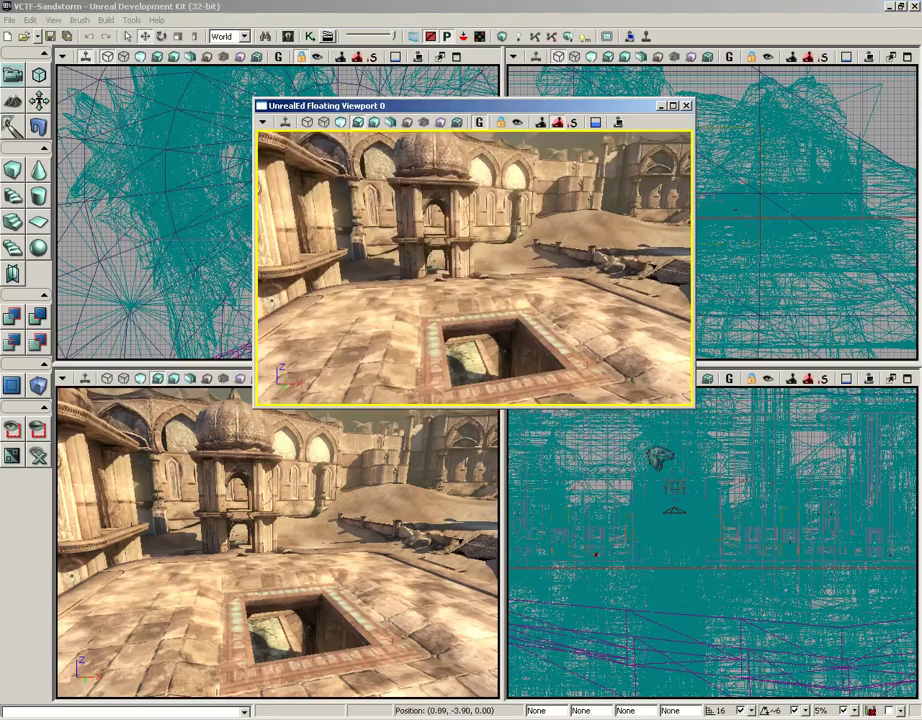
pyautogui.moveTo(542, 223); pyautogui.dragTo(668, 160, button='right')
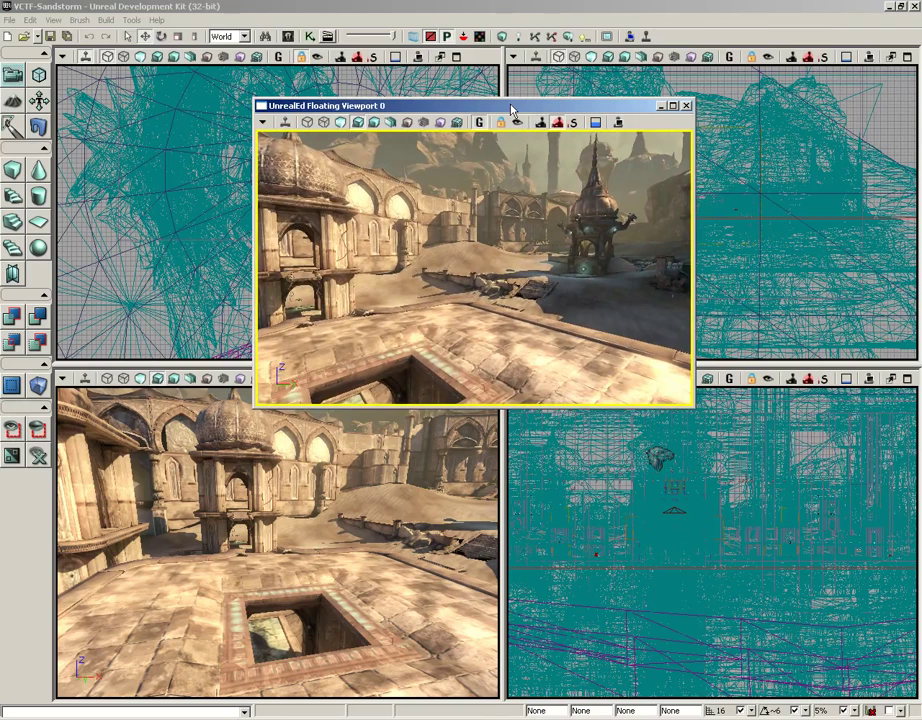
pyautogui.click(685, 106)
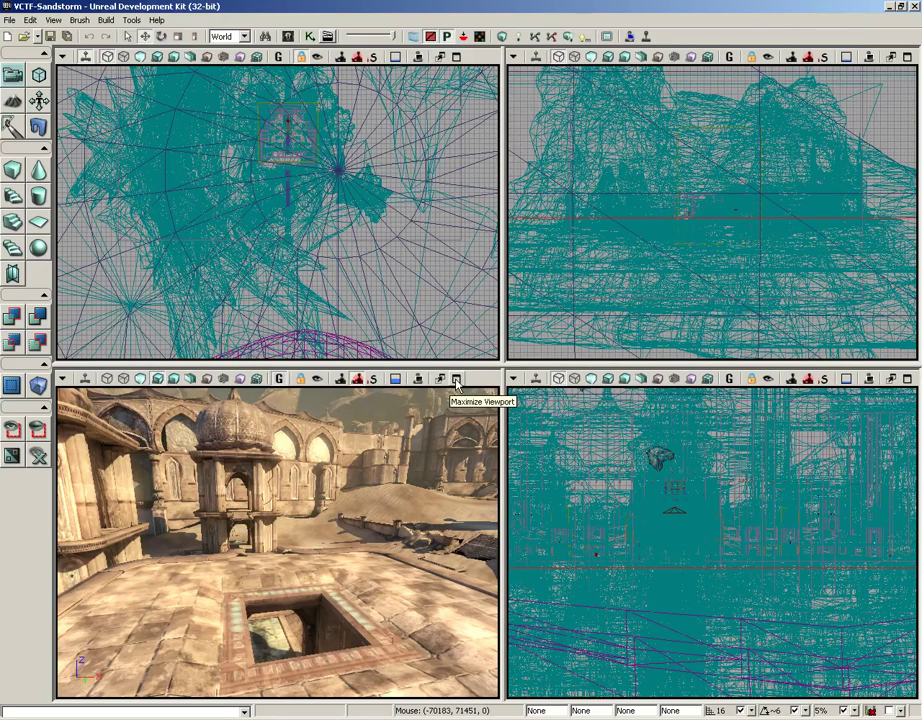
# - Maximize the perspective viewport and return it to the four-viewport layout
pyautogui.click(456, 381)
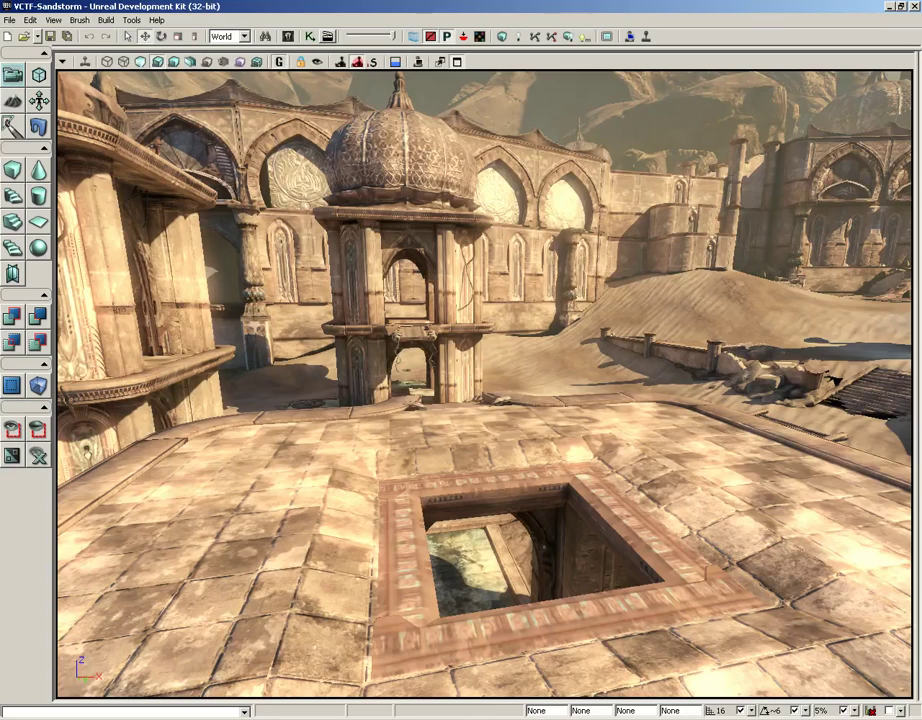
pyautogui.click(456, 62)
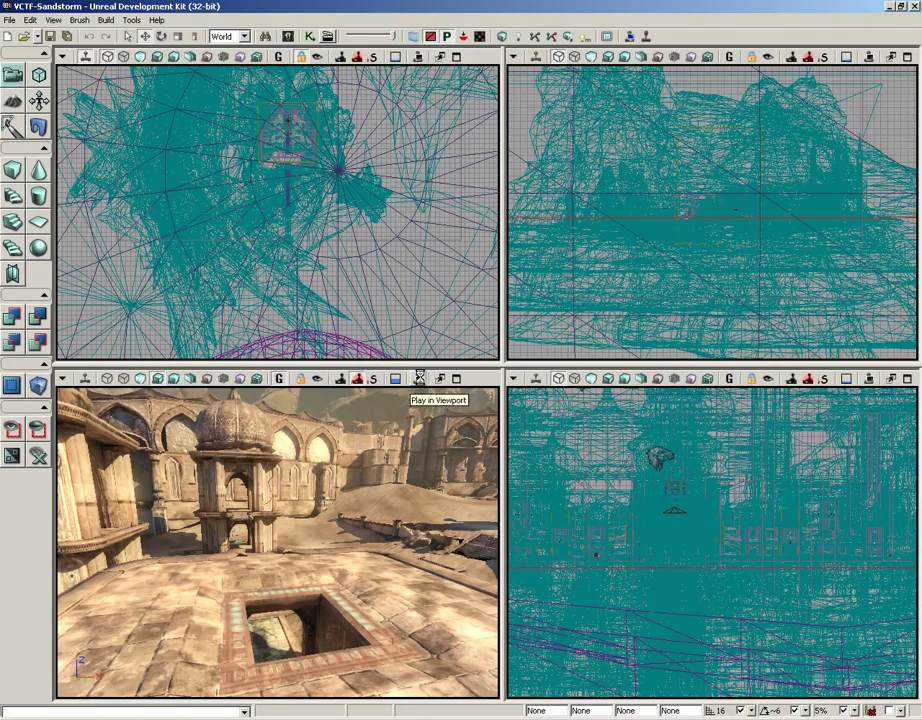
# - Play-test the level inside the perspective viewport by flying the Cicada over the map, and end the play session
pyautogui.click(420, 380)
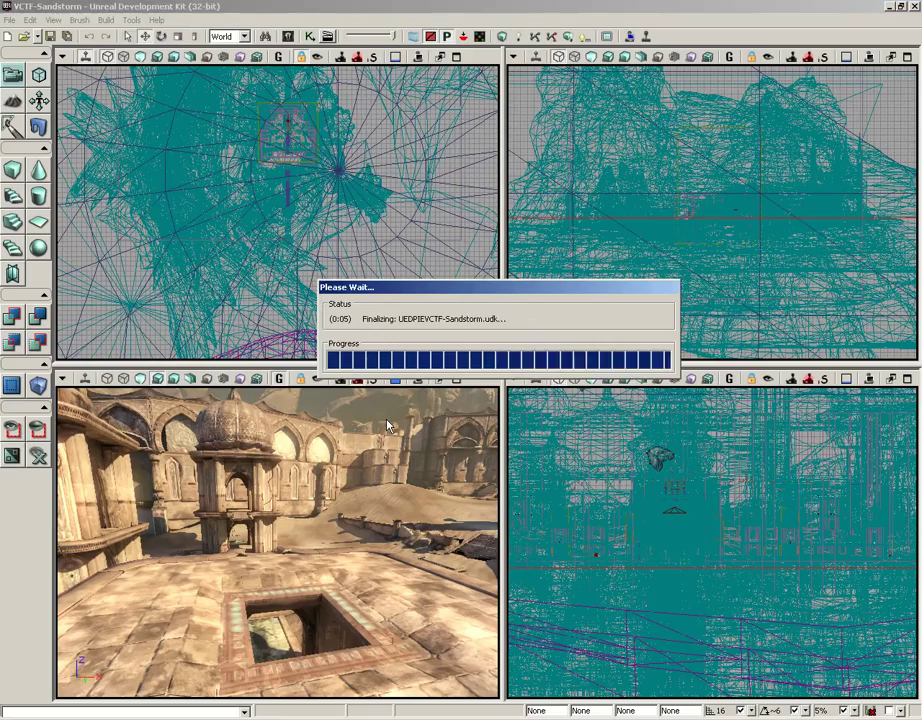
pyautogui.press('w')
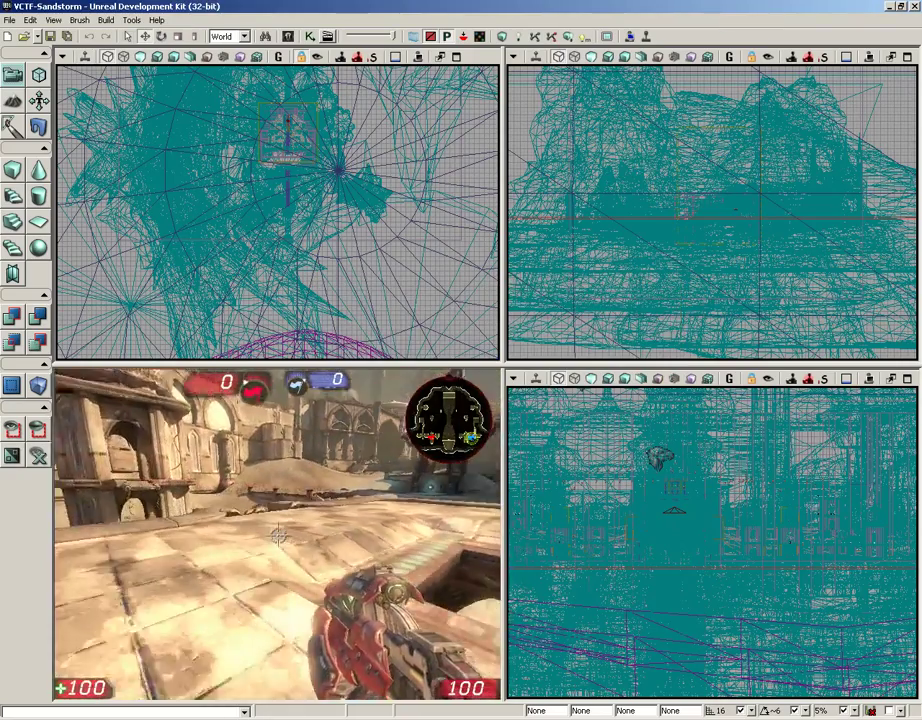
pyautogui.press('w')
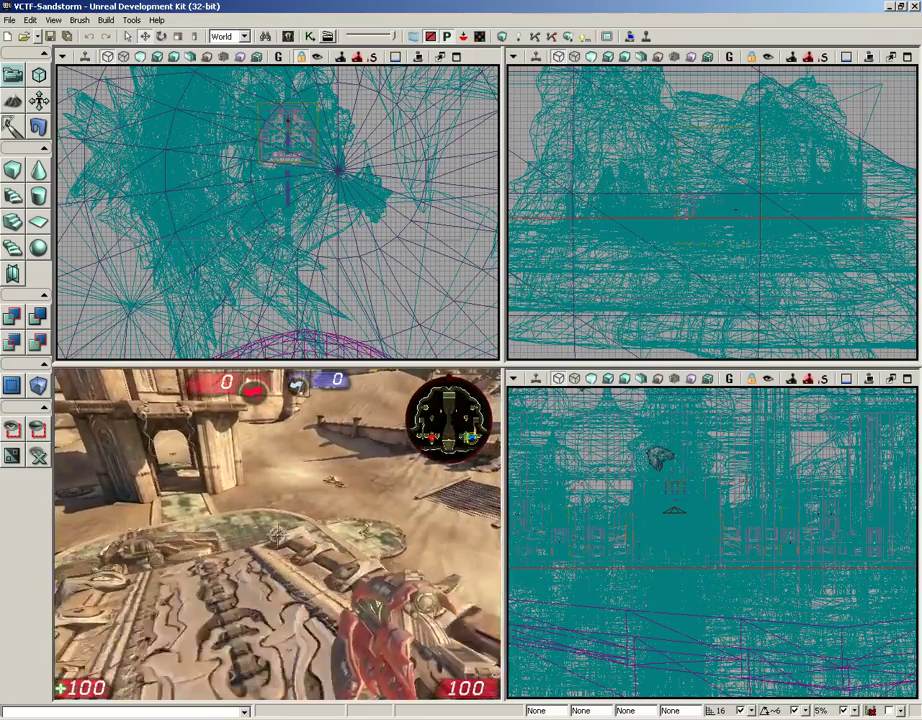
pyautogui.press('w')
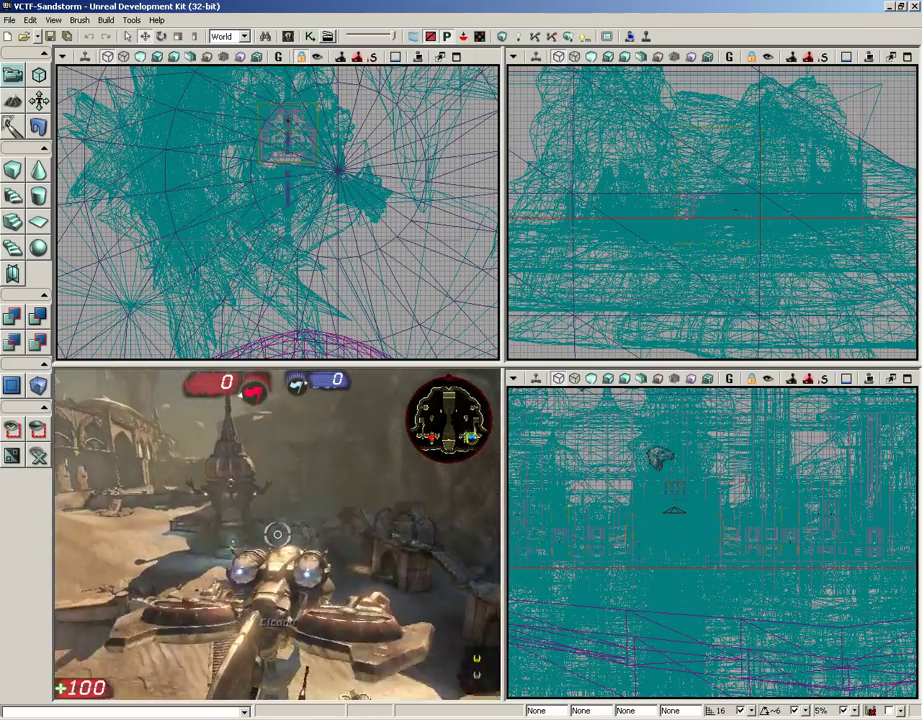
pyautogui.press('w')
pyautogui.press('w')
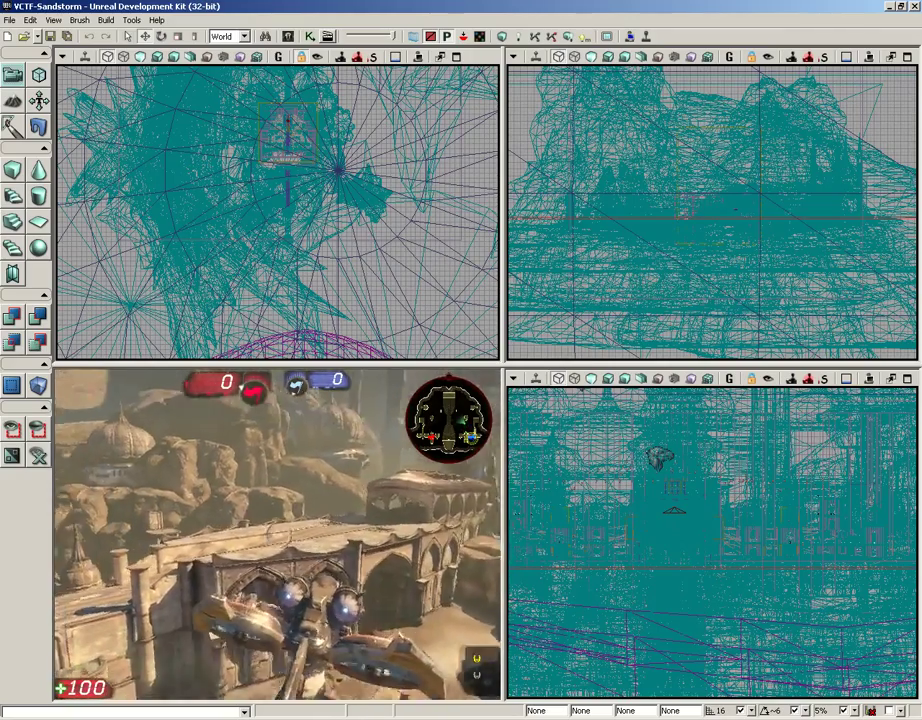
pyautogui.press('space')
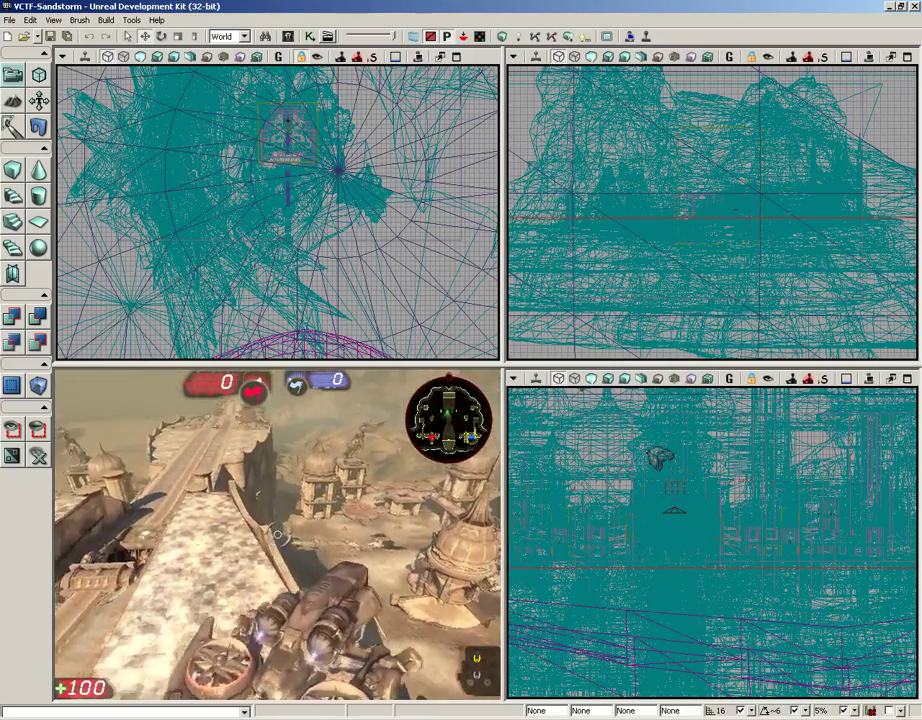
pyautogui.press('Escape')
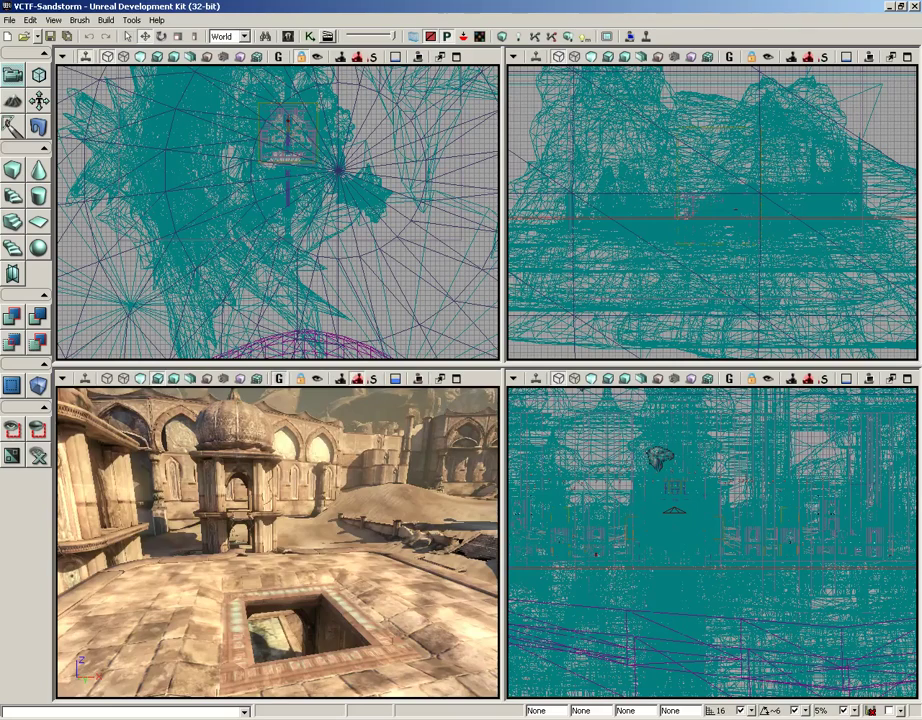